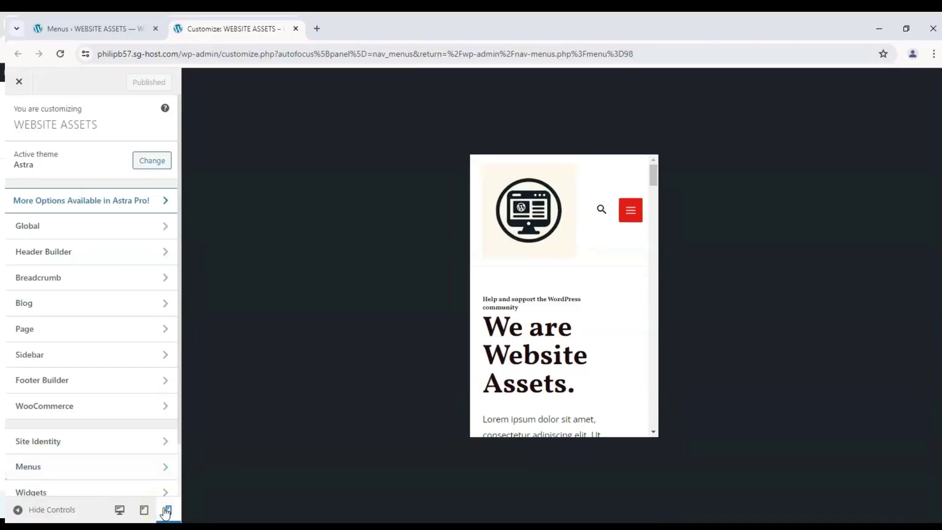
# - From the live homepage, launch the Customizer for the WEBSITE ASSETS site
pyautogui.click(631, 211)
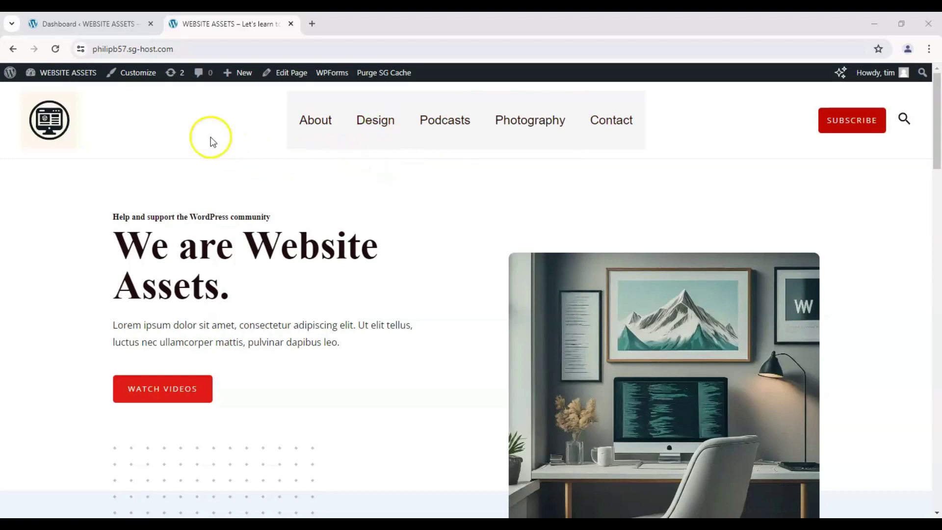
pyautogui.click(138, 81)
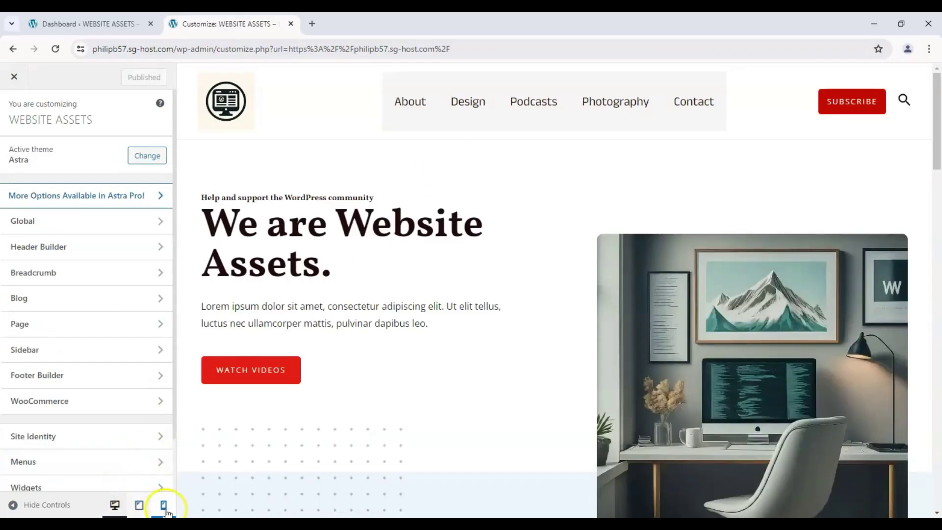
pyautogui.click(164, 506)
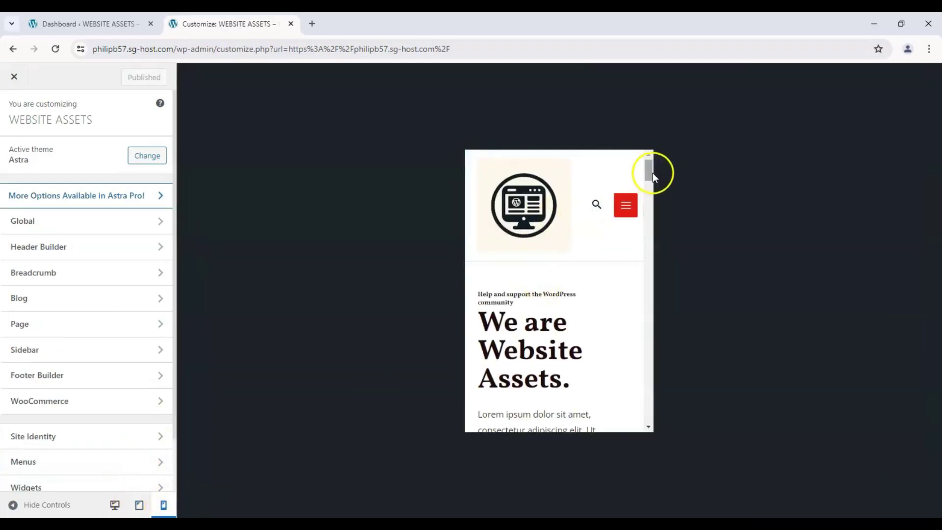
pyautogui.moveTo(651, 169); pyautogui.dragTo(649, 147)
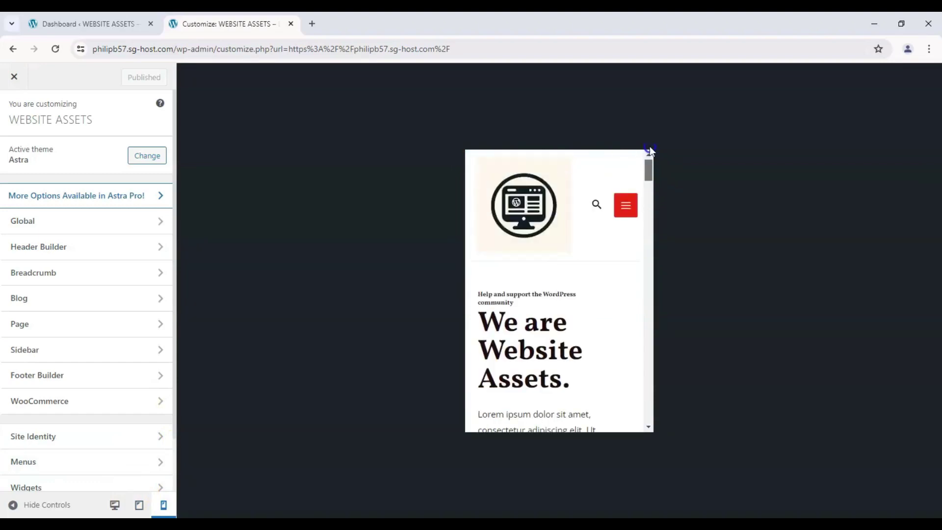
pyautogui.click(626, 209)
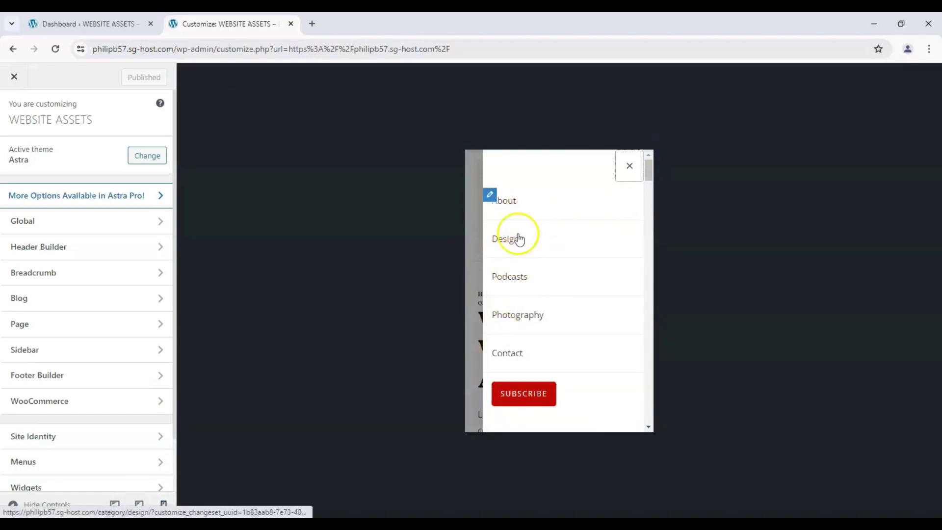
pyautogui.click(632, 166)
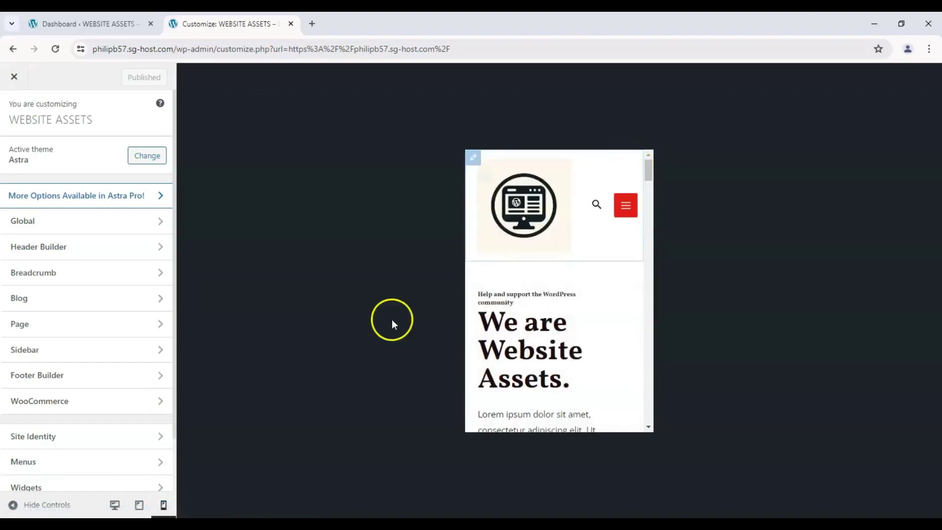
pyautogui.click(128, 506)
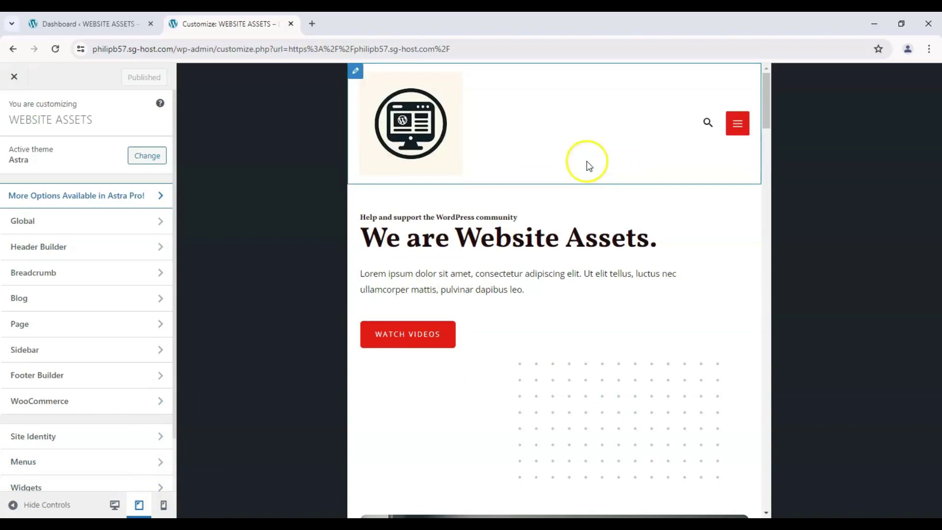
pyautogui.click(115, 505)
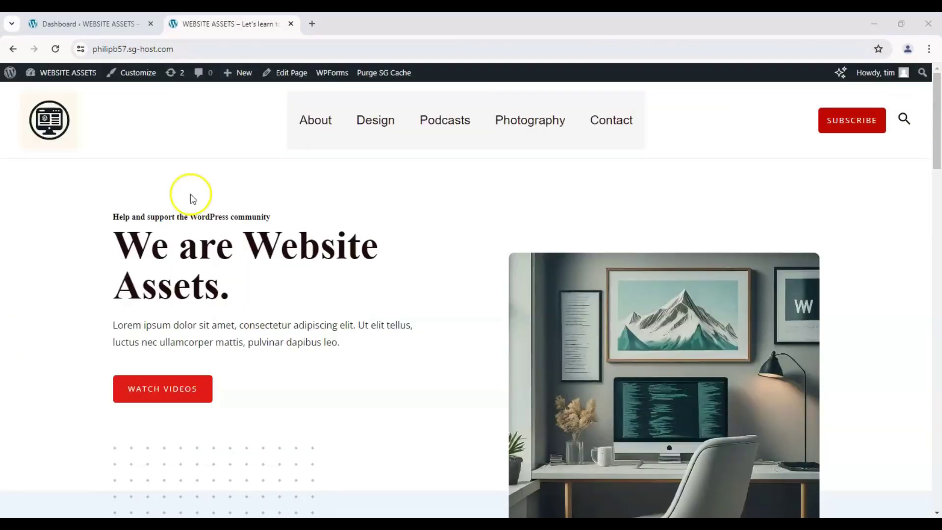
# - Go from the Dashboard to Appearance > Menus and its Manage Locations page
pyautogui.click(192, 109)
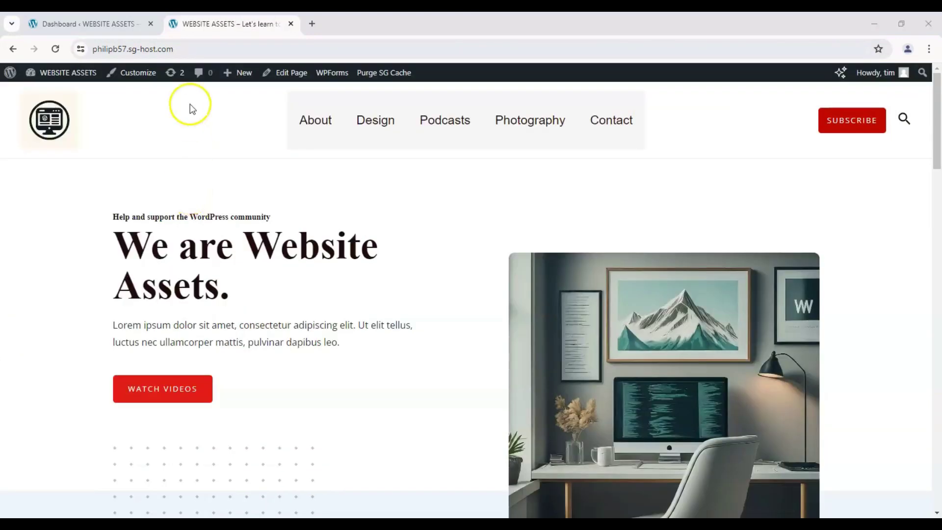
pyautogui.click(113, 27)
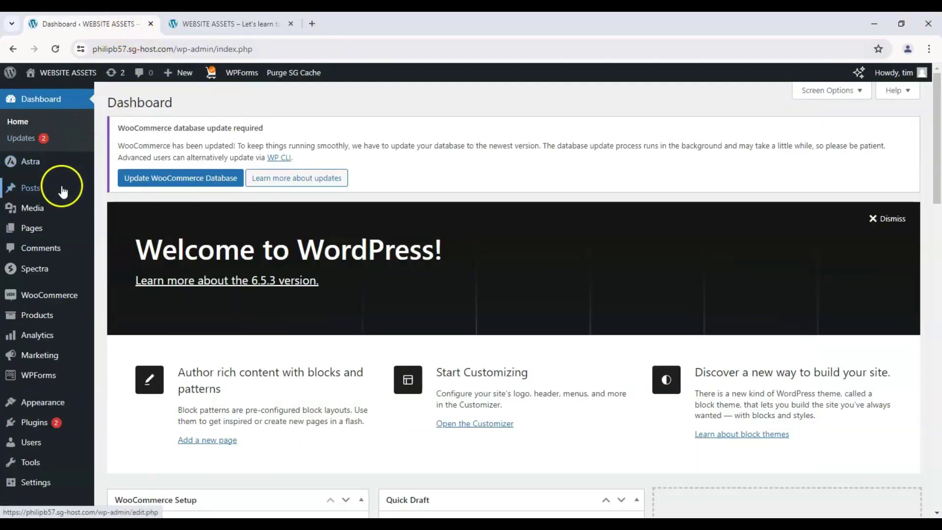
pyautogui.moveTo(51, 405)
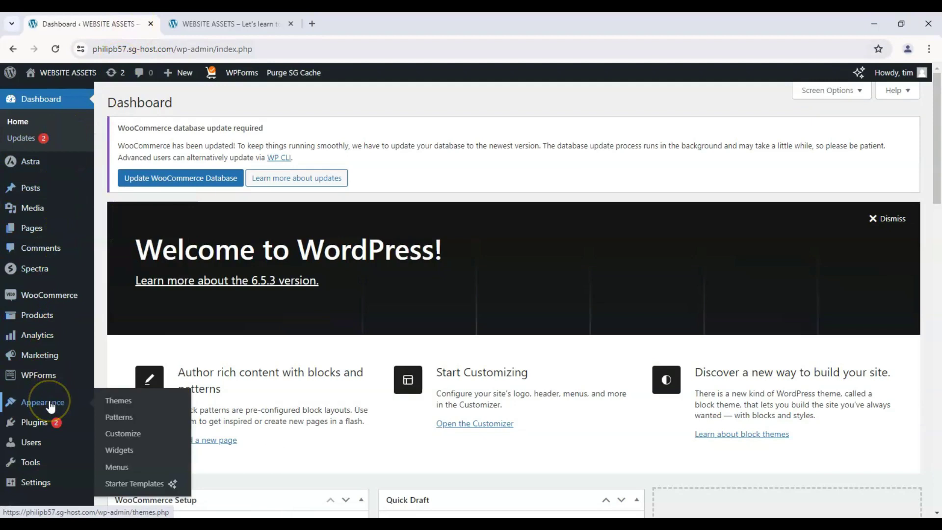
pyautogui.click(128, 466)
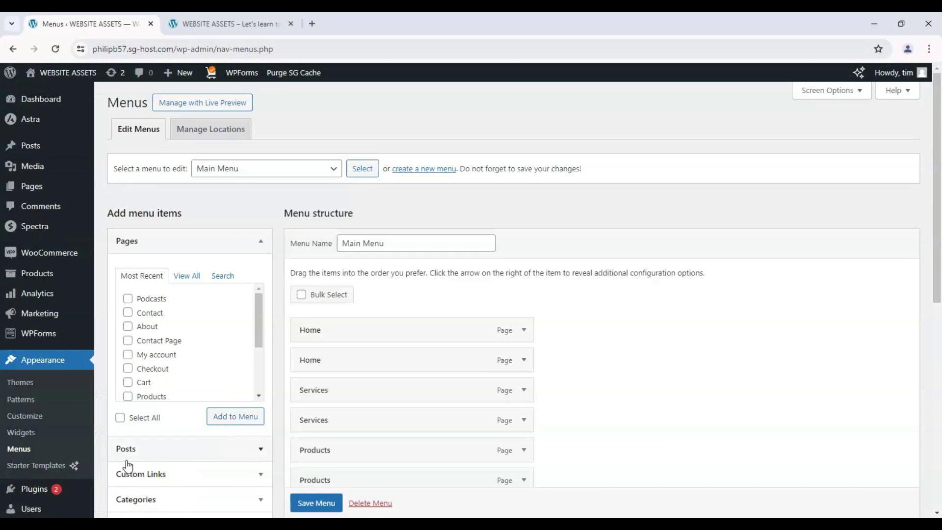
pyautogui.click(233, 130)
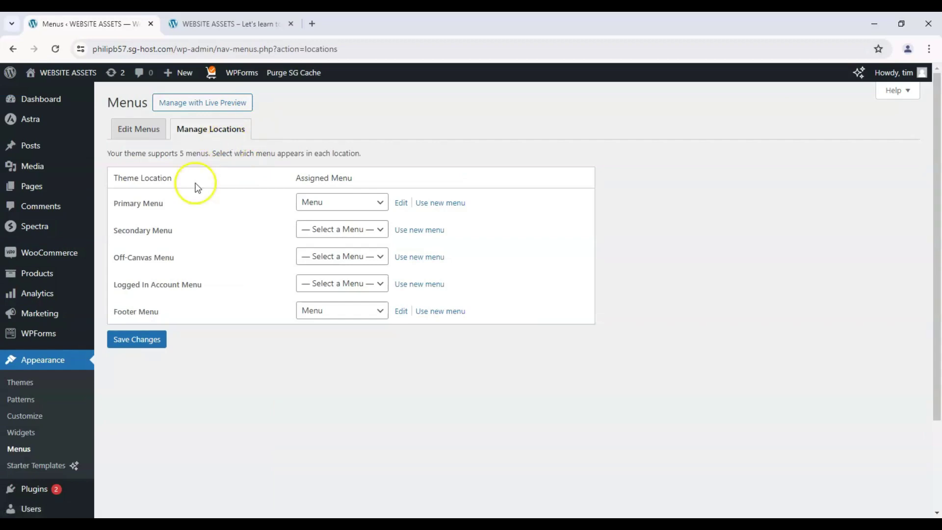
# - Review the Primary, Secondary, Off-Canvas, Logged In Account and Footer menu locations against the live site
pyautogui.click(175, 154)
pyautogui.moveTo(185, 204); pyautogui.dragTo(116, 202)
pyautogui.click(231, 24)
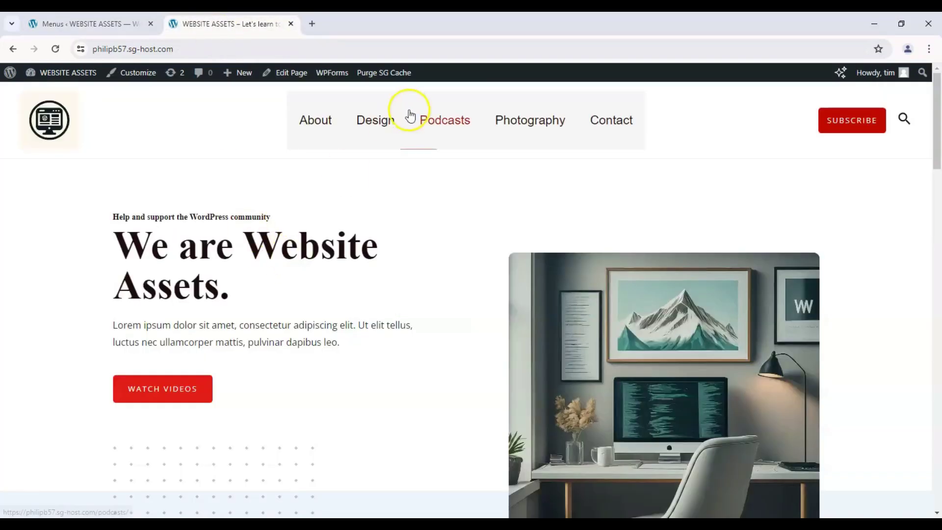
pyautogui.click(88, 24)
pyautogui.click(169, 231)
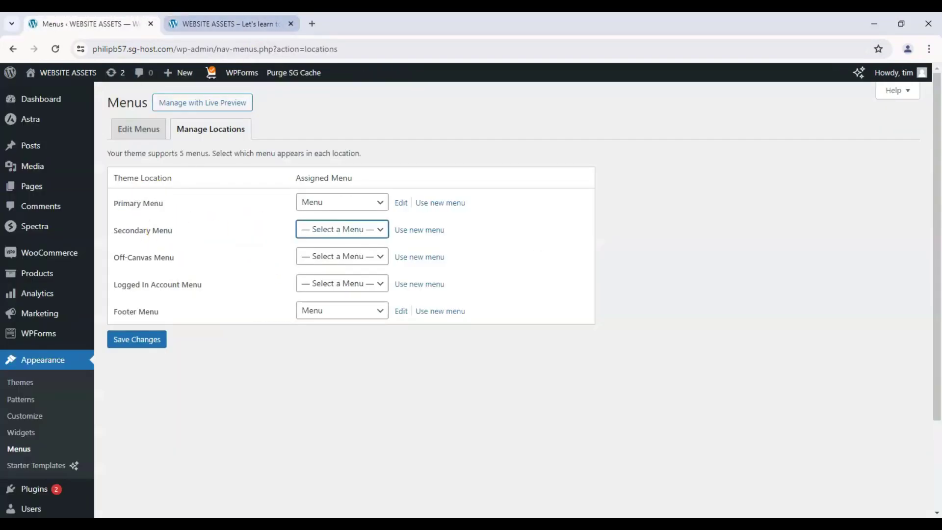
pyautogui.click(236, 24)
pyautogui.click(98, 24)
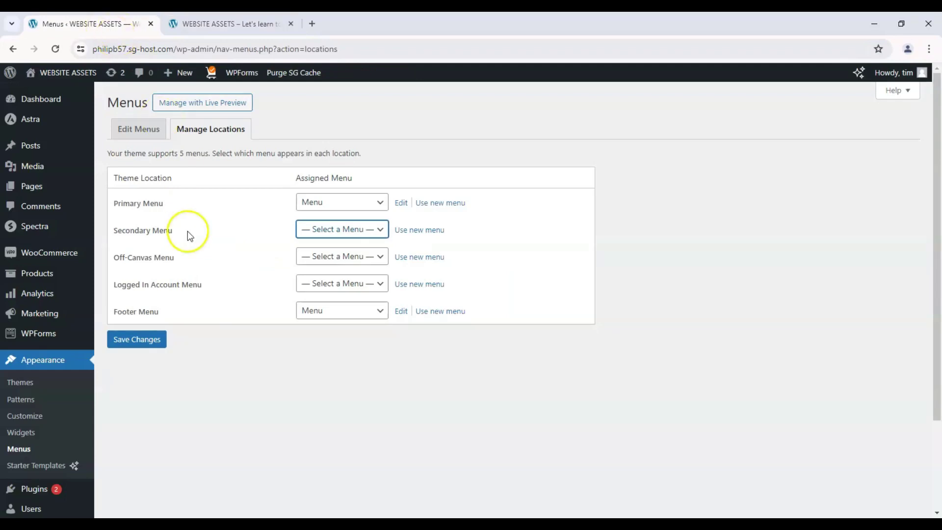
pyautogui.moveTo(186, 260); pyautogui.dragTo(114, 261)
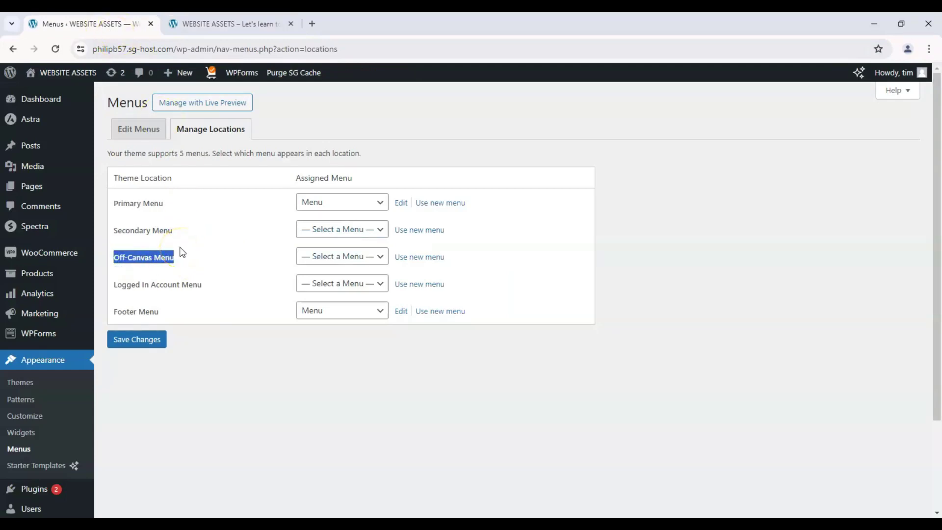
pyautogui.rightClick(182, 259)
pyautogui.click(211, 286)
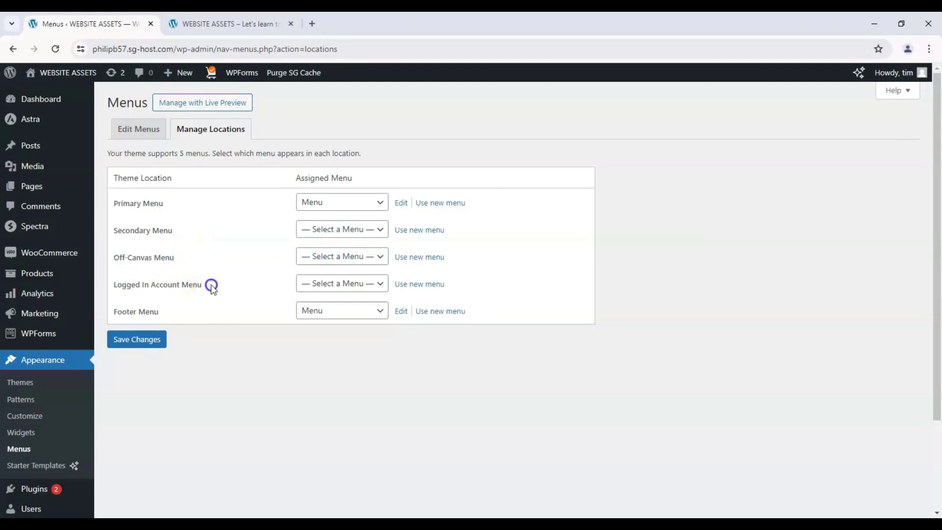
pyautogui.click(140, 286)
pyautogui.moveTo(168, 319); pyautogui.dragTo(116, 308)
pyautogui.click(155, 308)
# - Assign Menu to the Off-Canvas Menu location, then start a new menu for that location
pyautogui.click(313, 257)
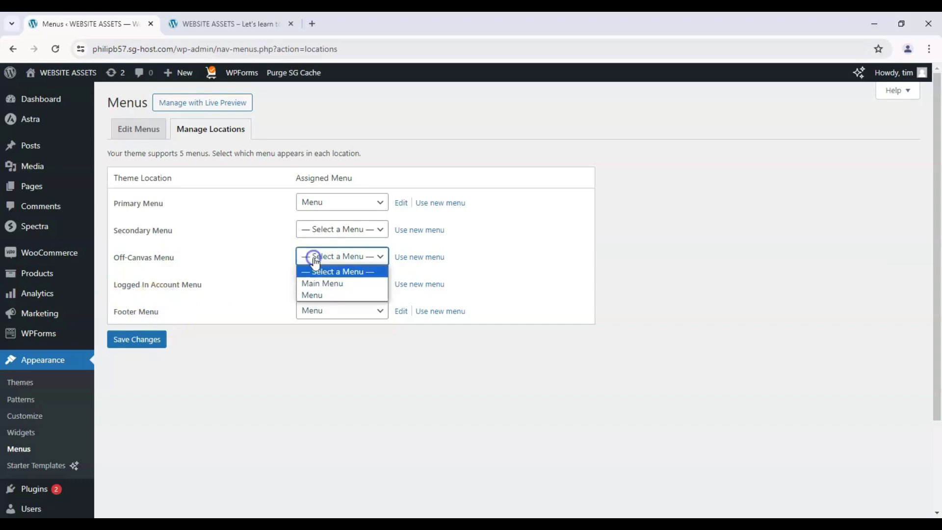
pyautogui.click(348, 295)
pyautogui.click(230, 23)
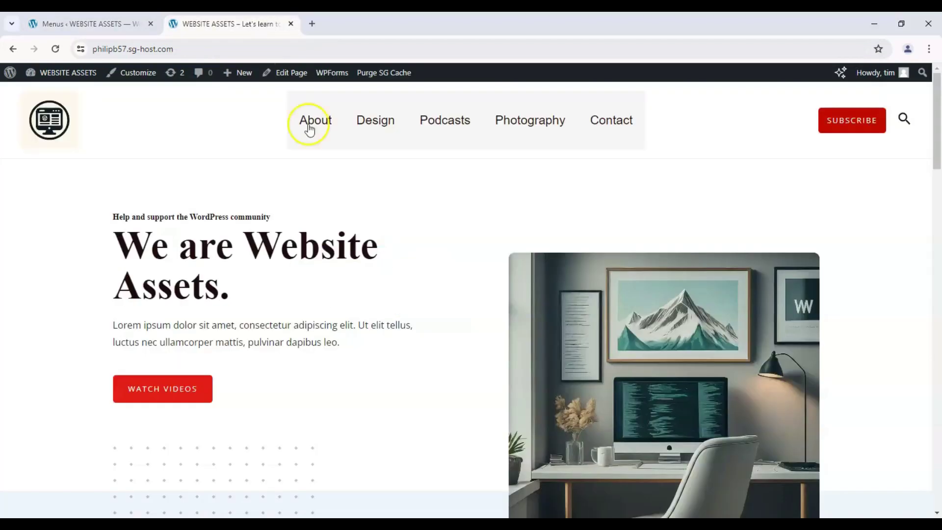
pyautogui.click(83, 24)
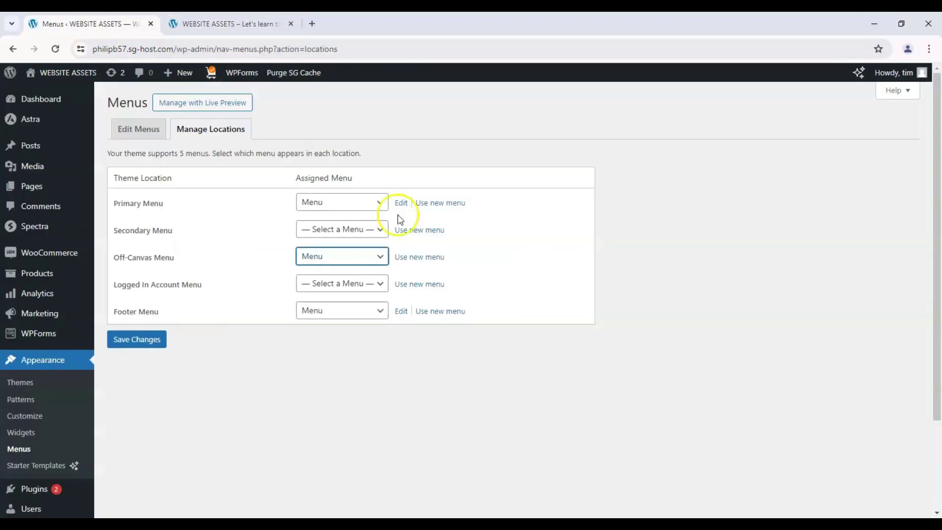
pyautogui.click(431, 266)
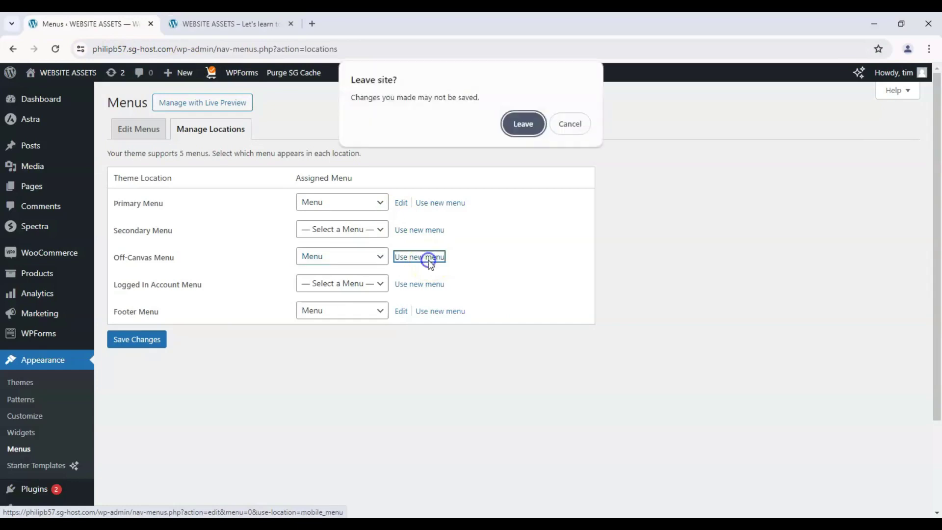
# - Create a menu named Mobile Menu displayed in the Off-Canvas Menu location
pyautogui.click(519, 125)
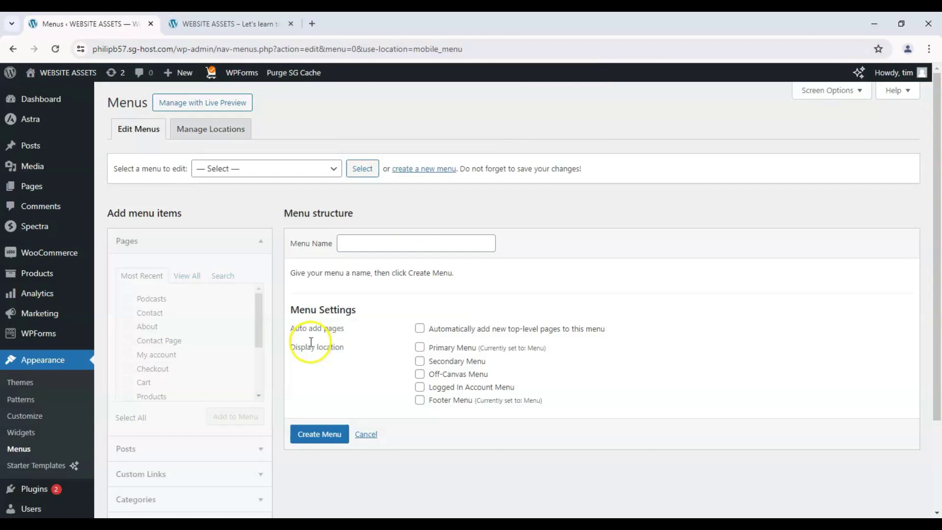
pyautogui.click(393, 242)
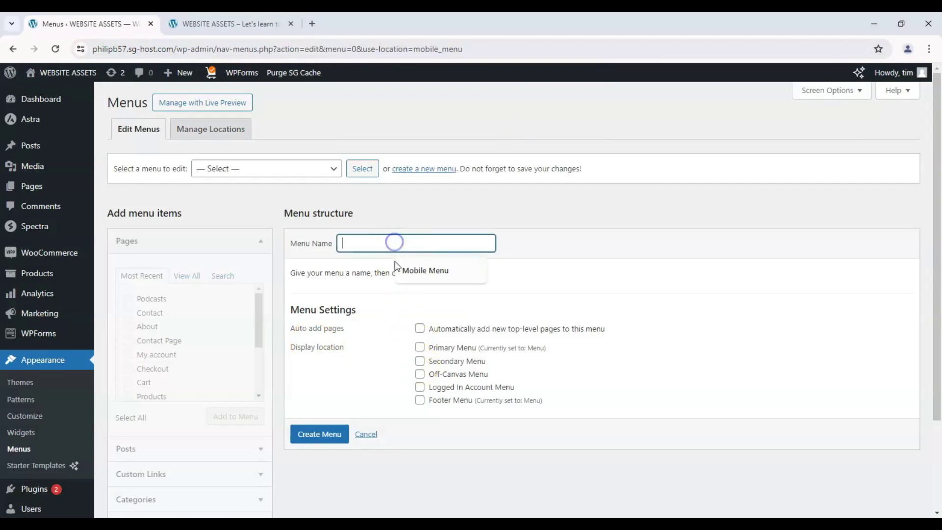
pyautogui.click(407, 269)
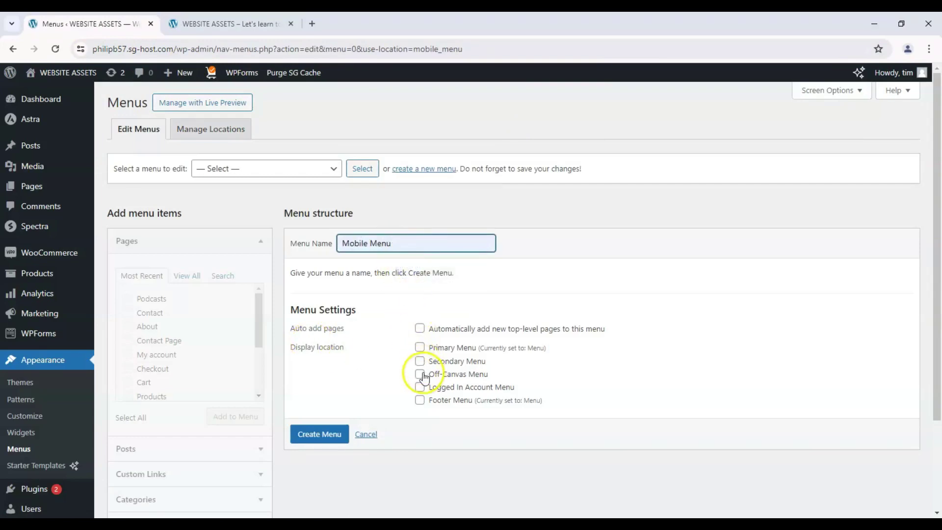
pyautogui.moveTo(429, 373); pyautogui.dragTo(470, 375)
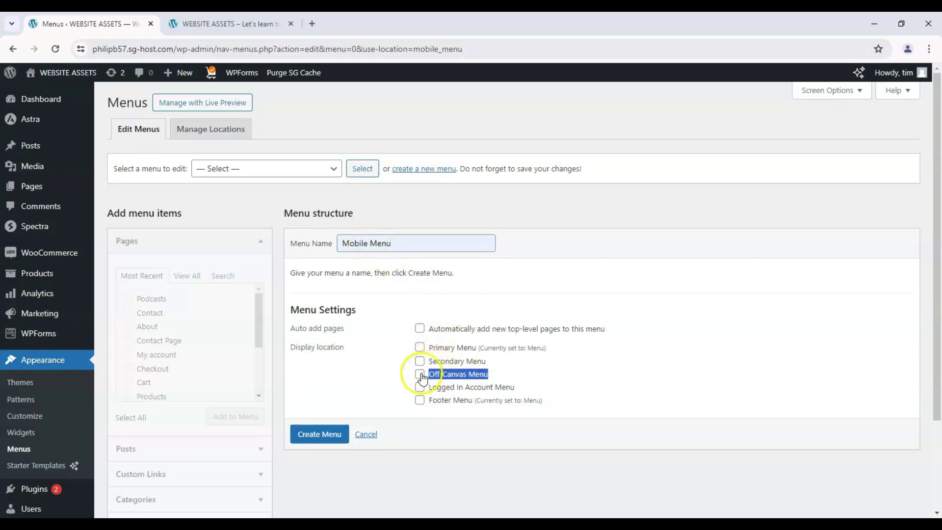
pyautogui.click(340, 432)
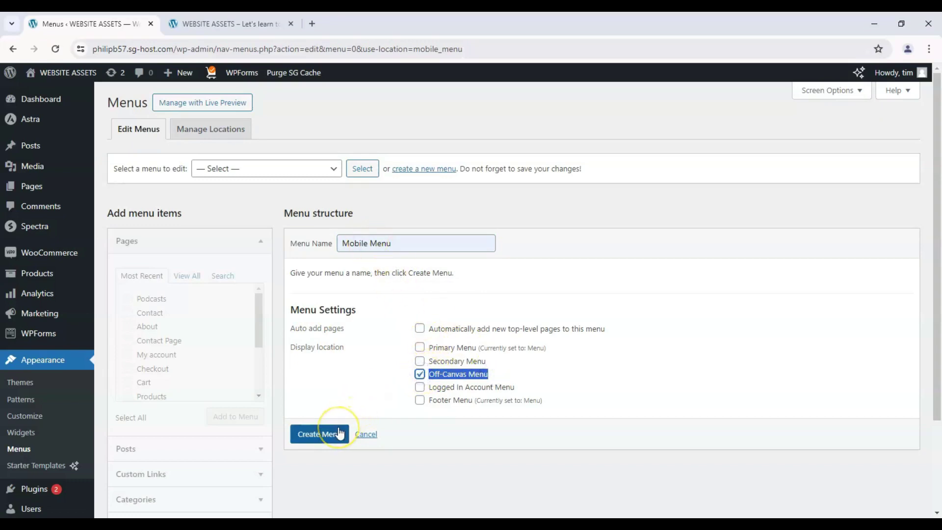
pyautogui.click(340, 432)
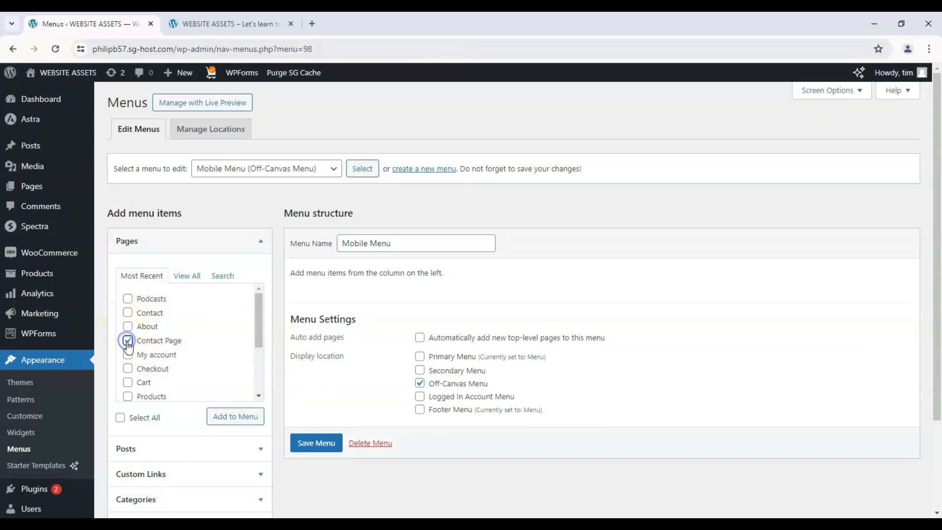
# - Add the Contact Page, My account, Checkout and Cart pages to Mobile Menu
pyautogui.moveTo(254, 331); pyautogui.dragTo(255, 350)
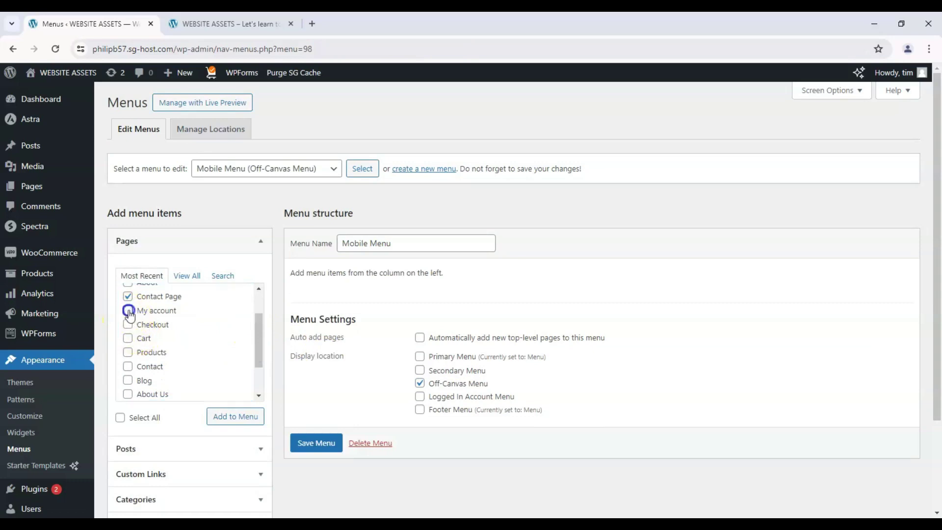
pyautogui.click(128, 338)
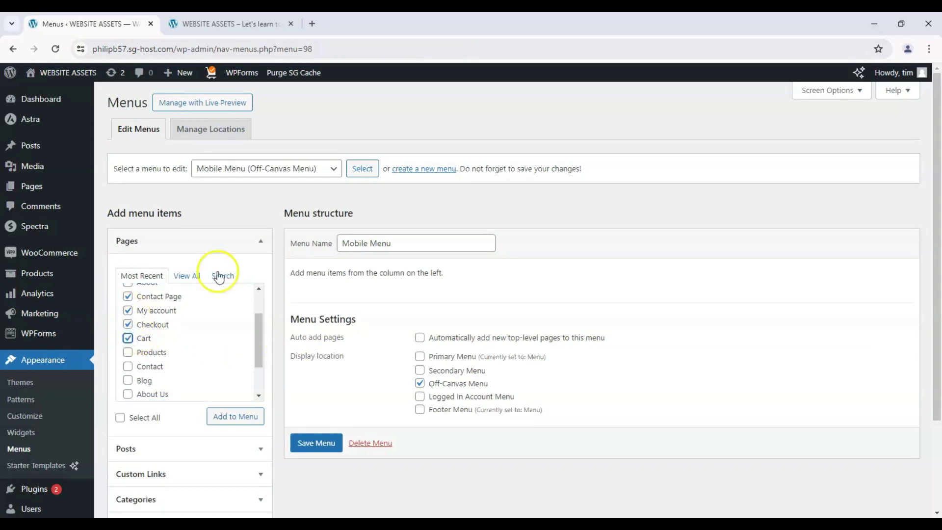
pyautogui.click(224, 420)
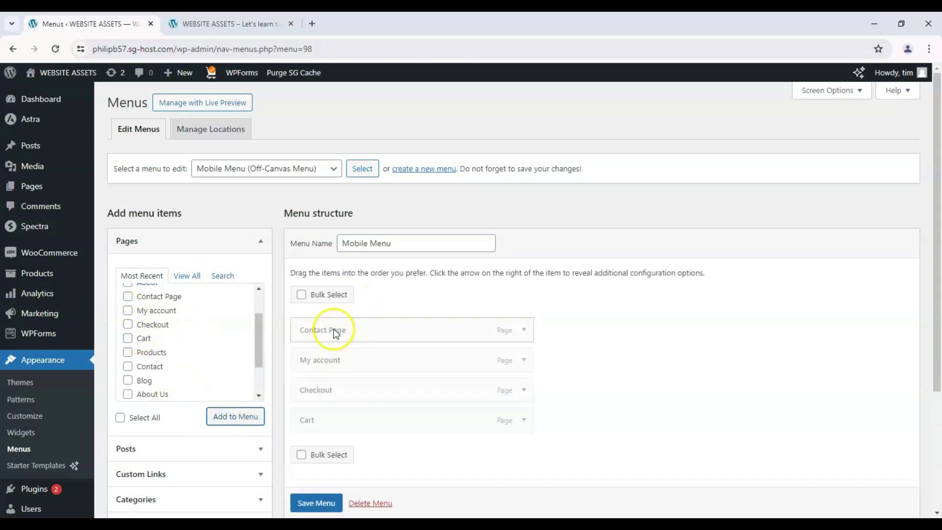
# - Browse the add-item sections and tick the Log out WooCommerce endpoint
pyautogui.scroll(-2, 168, 358)
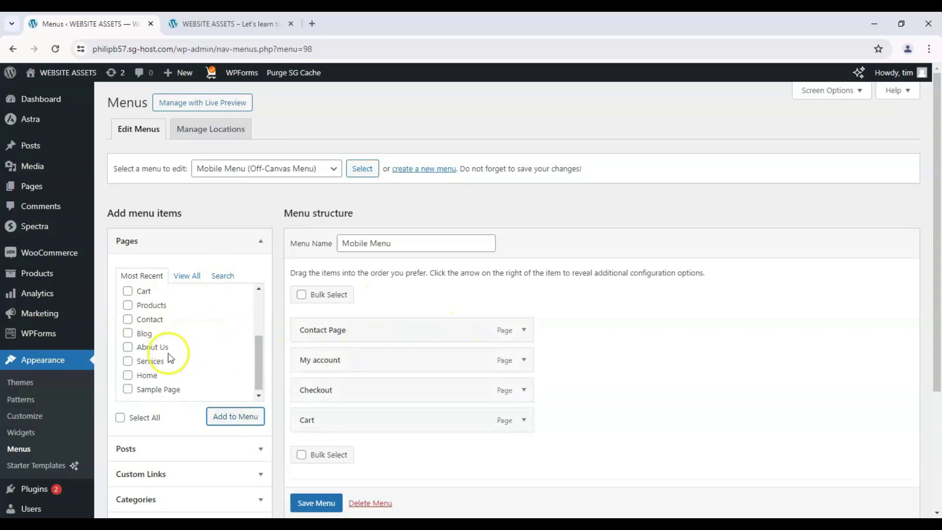
pyautogui.click(246, 446)
pyautogui.scroll(-3, 246, 435)
pyautogui.click(255, 309)
pyautogui.scroll(3, 197, 294)
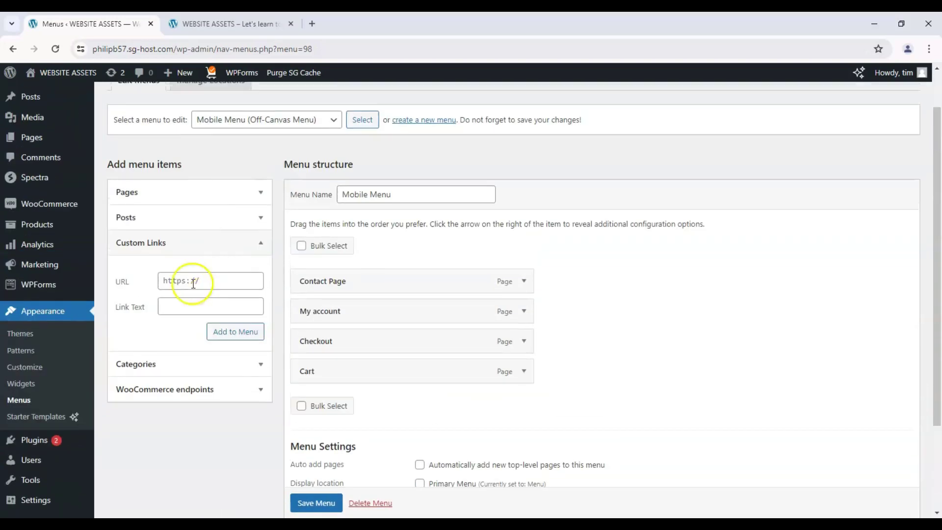
pyautogui.click(246, 217)
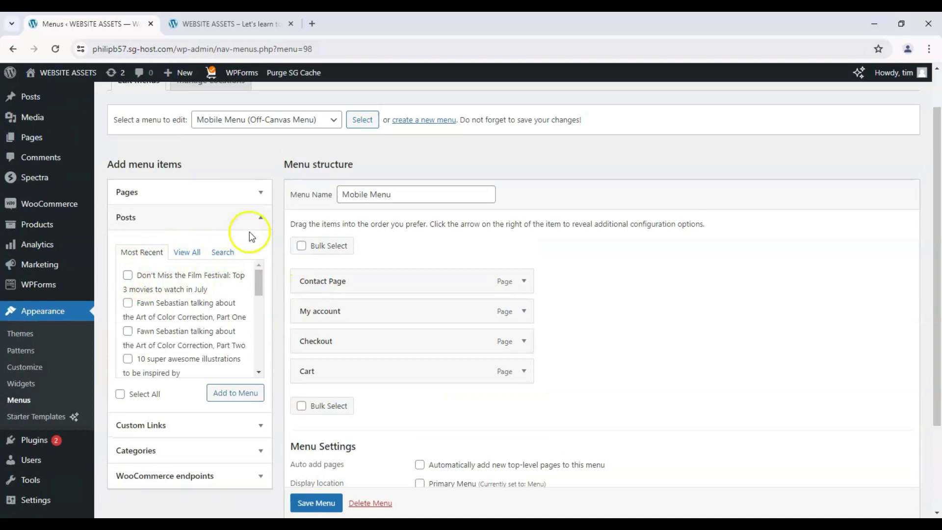
pyautogui.click(257, 217)
pyautogui.click(265, 266)
pyautogui.click(262, 267)
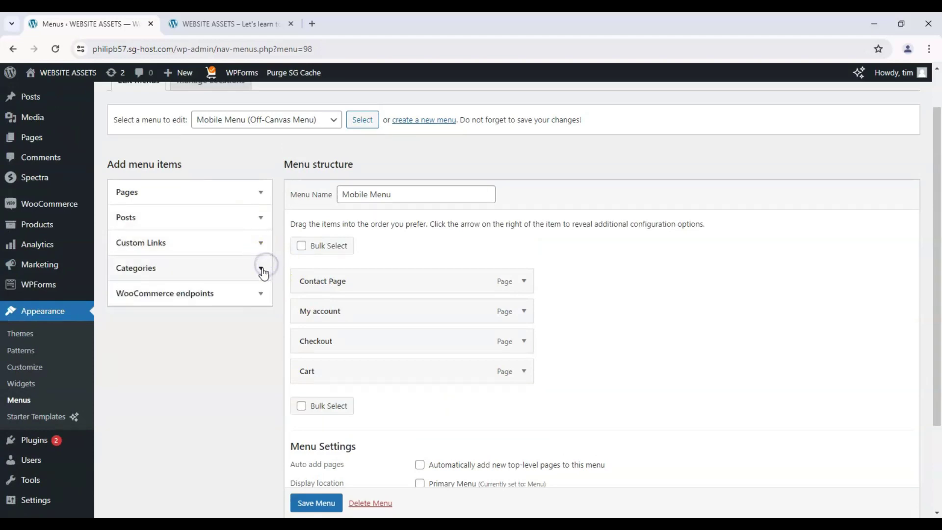
pyautogui.click(260, 294)
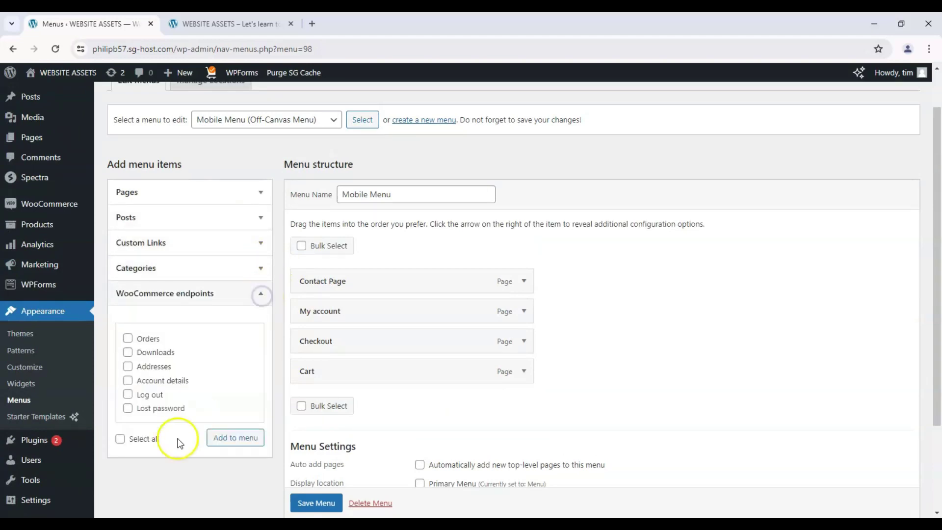
pyautogui.click(127, 394)
# - Add Log out, order items as My account, Checkout > Cart, Contact Page, Log out, and save
pyautogui.click(229, 438)
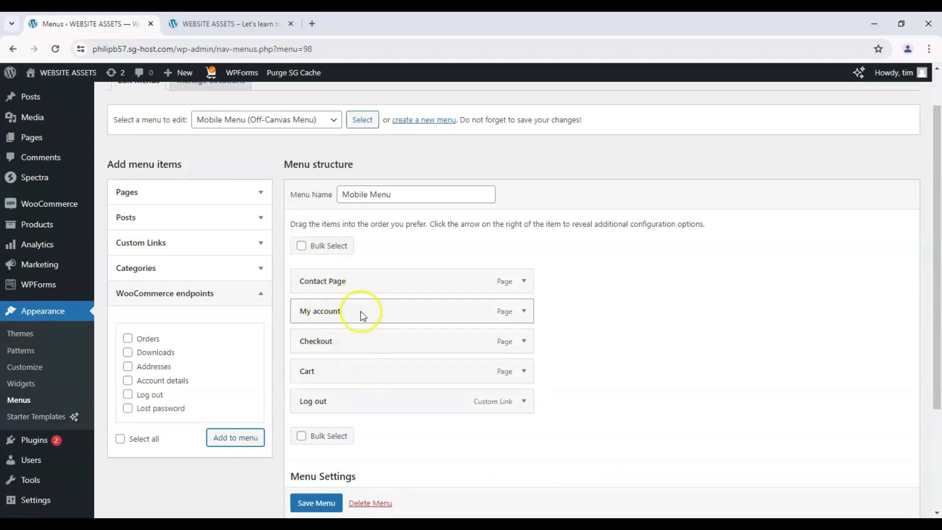
pyautogui.moveTo(375, 290); pyautogui.dragTo(384, 378)
pyautogui.moveTo(347, 342); pyautogui.dragTo(378, 322)
pyautogui.scroll(-2, 391, 363)
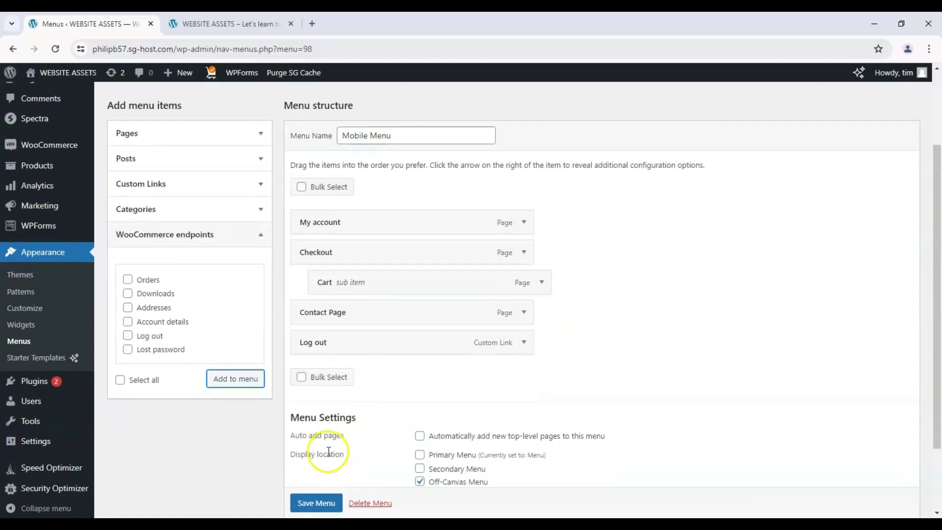
pyautogui.click(316, 503)
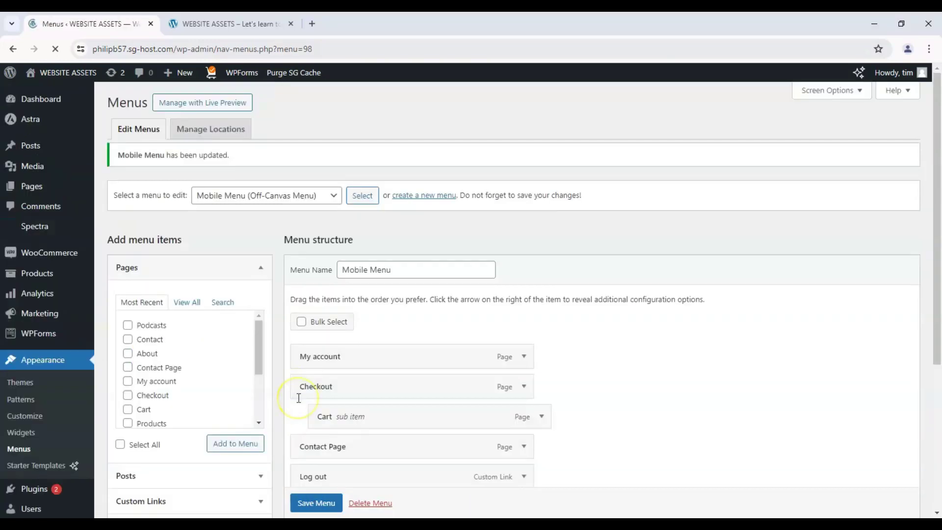
# - Close the extra tab and open the menus in the live Customizer, returning to the main sections
pyautogui.click(291, 23)
pyautogui.click(204, 98)
pyautogui.rightClick(204, 99)
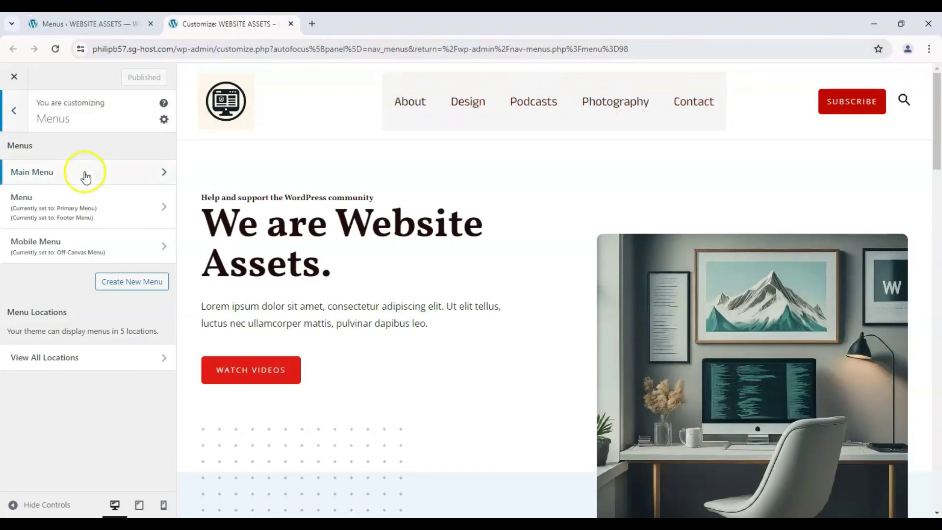
pyautogui.click(17, 123)
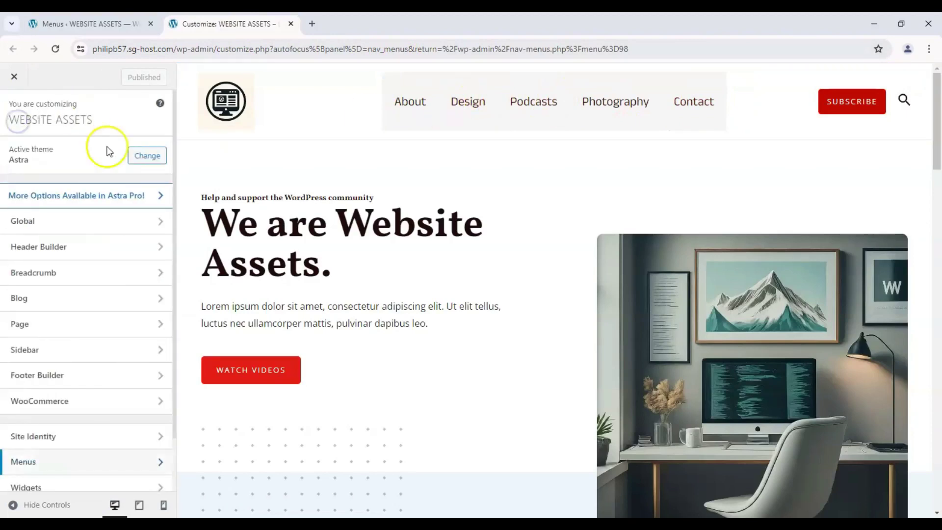
# - Preview at mobile size, expand the hamburger menu showing Cart under Checkout, and open Off-Canvas settings
pyautogui.click(161, 505)
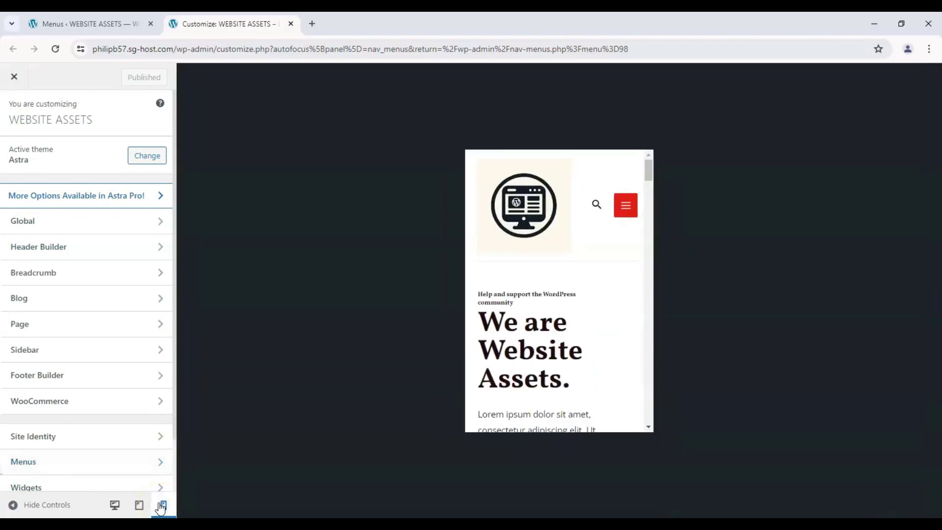
pyautogui.click(626, 207)
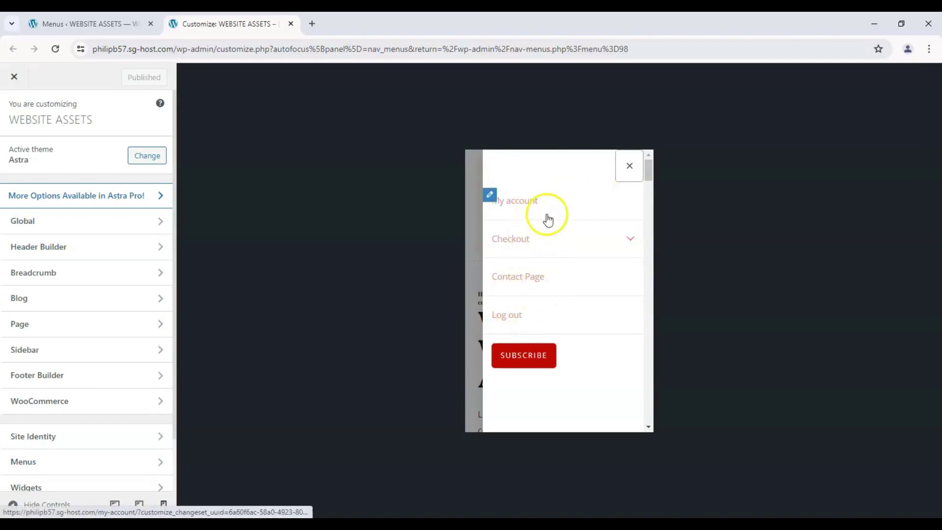
pyautogui.click(630, 239)
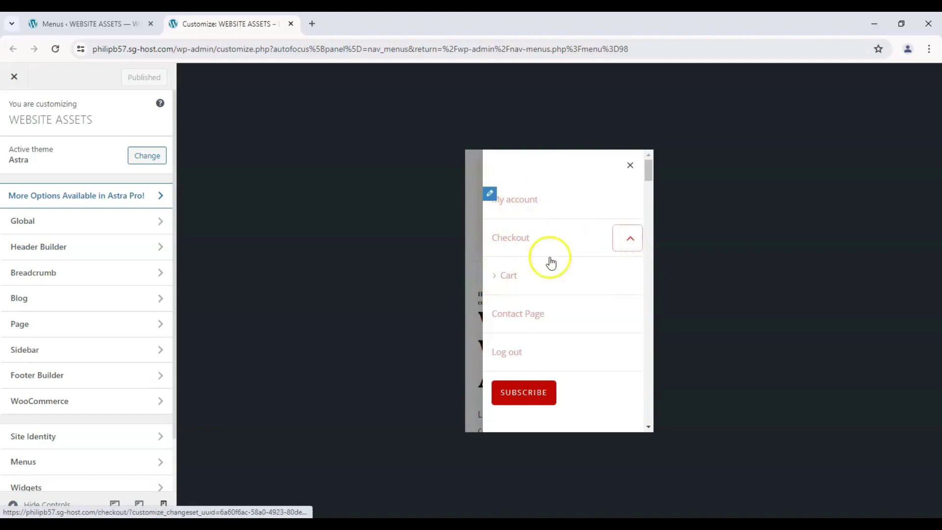
pyautogui.click(489, 193)
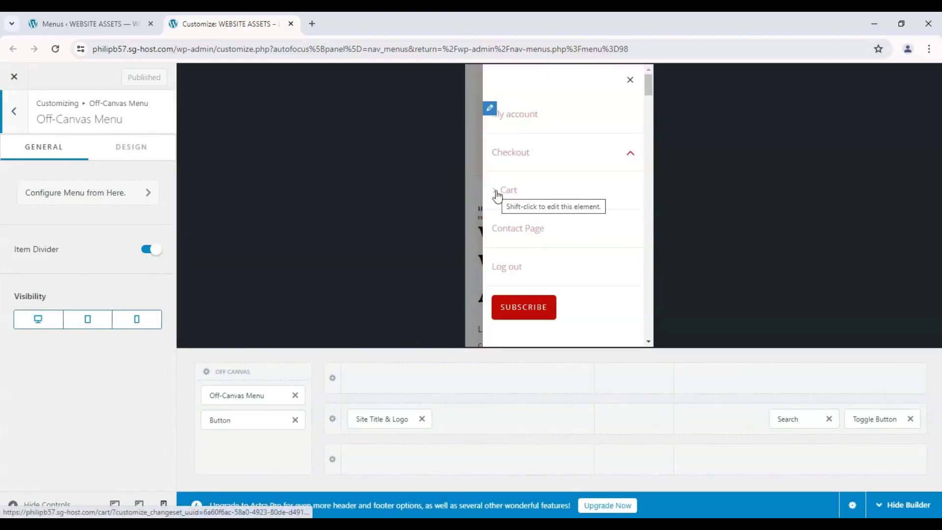
# - Set the off-canvas menu link colour to dark brown on the Design options
pyautogui.click(141, 149)
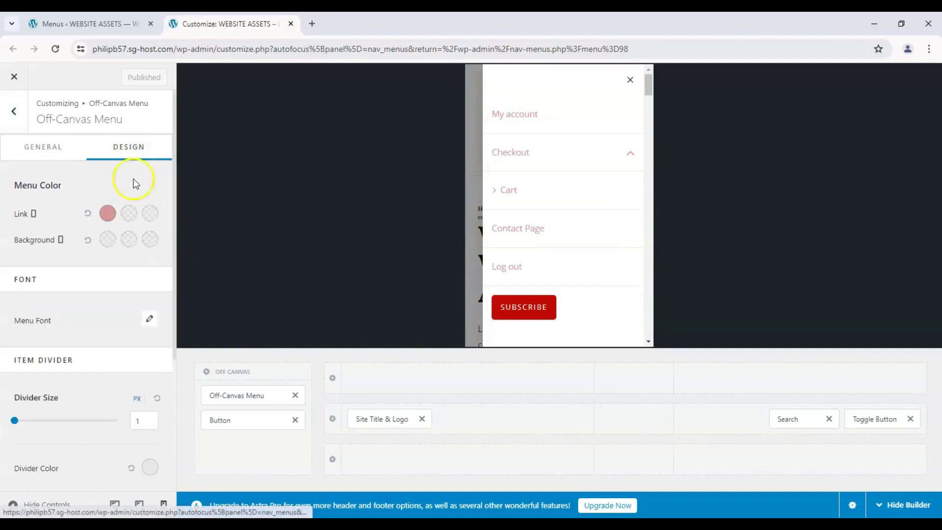
pyautogui.click(107, 213)
pyautogui.click(25, 383)
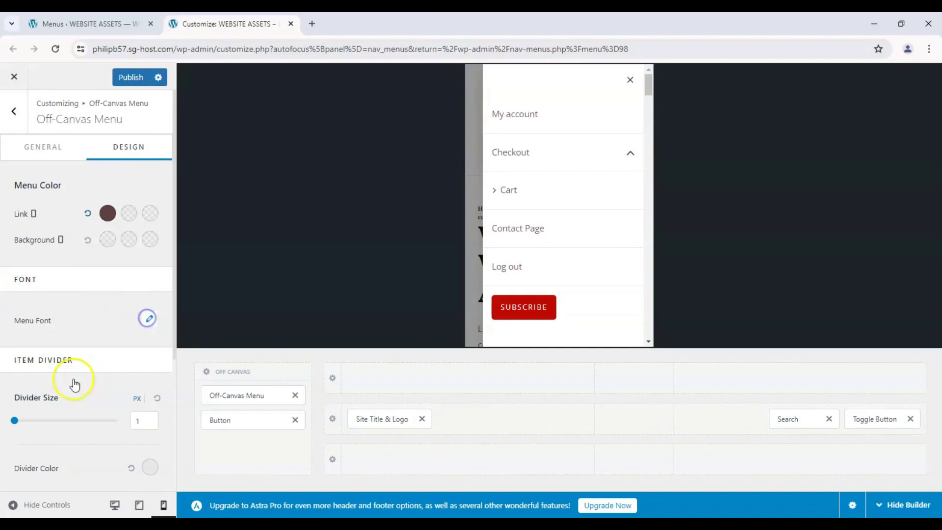
# - Set the menu font to Acme with Inherit weight and font size 15
pyautogui.click(150, 320)
pyautogui.click(107, 373)
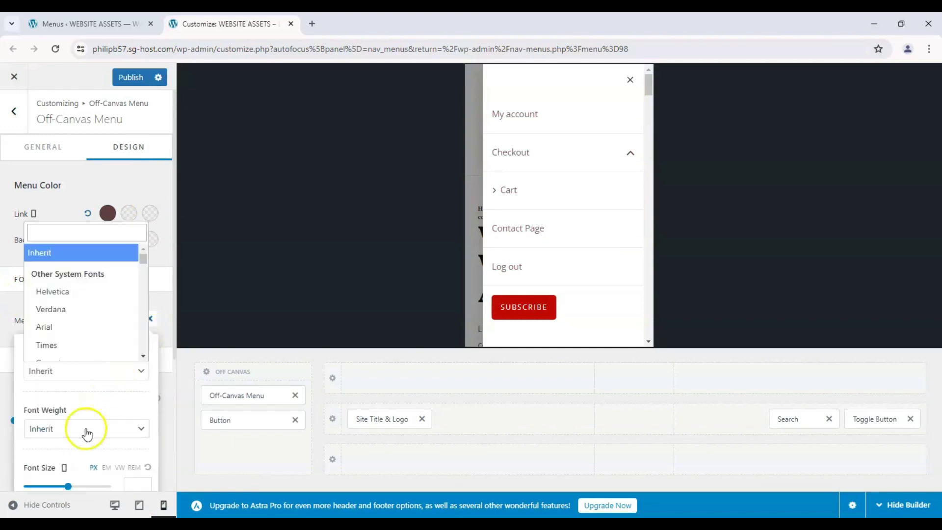
pyautogui.click(100, 294)
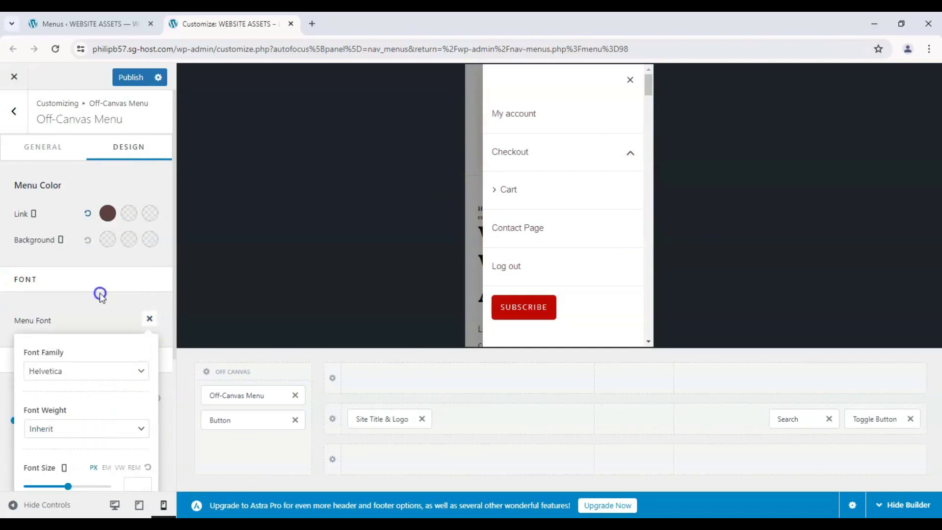
pyautogui.click(142, 373)
pyautogui.scroll(-5, 117, 351)
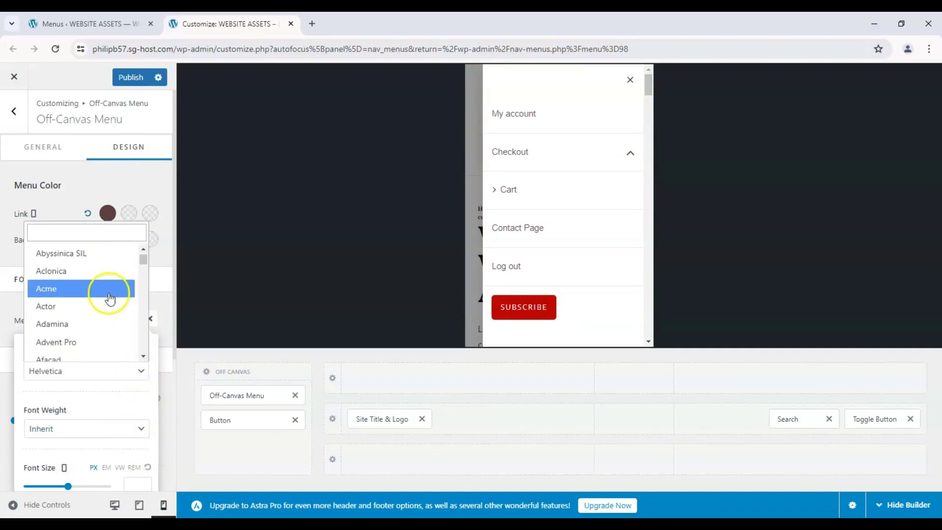
pyautogui.click(111, 295)
pyautogui.click(138, 428)
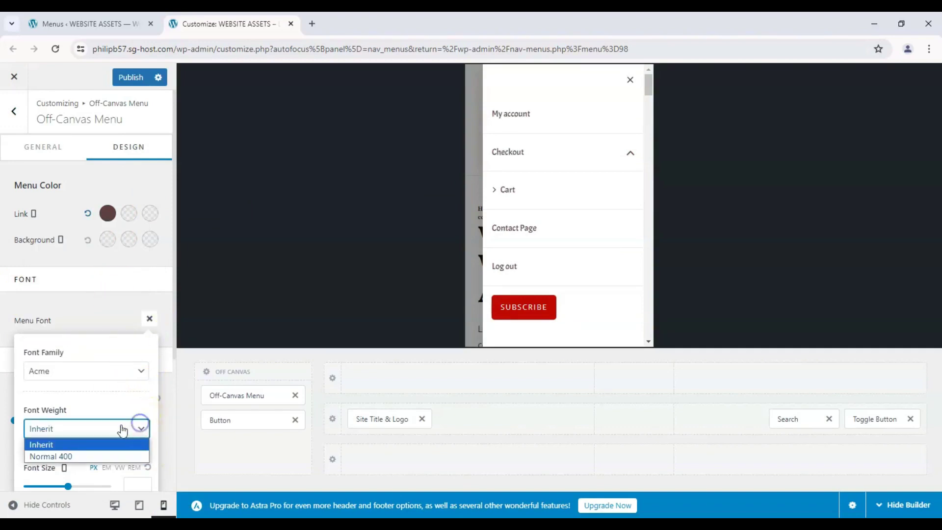
pyautogui.click(126, 422)
pyautogui.scroll(-1, 83, 443)
pyautogui.moveTo(68, 427); pyautogui.dragTo(35, 425)
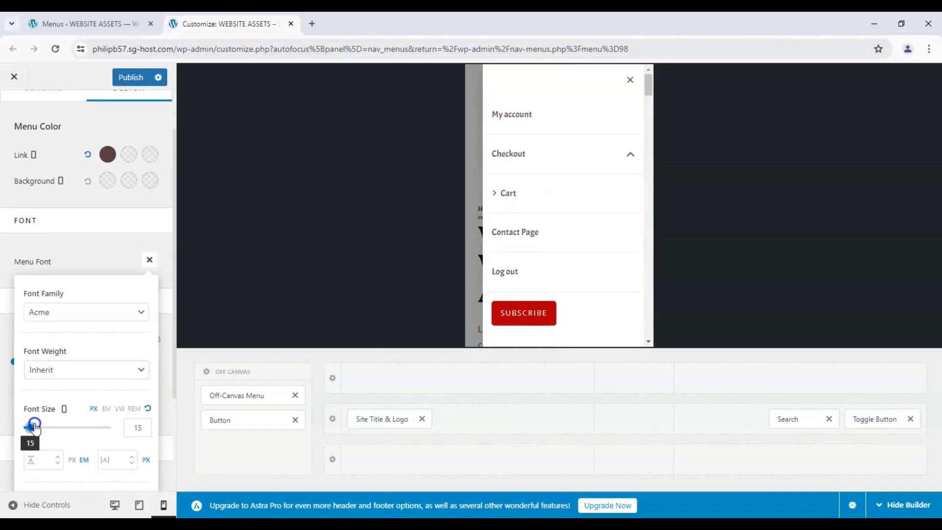
pyautogui.click(106, 251)
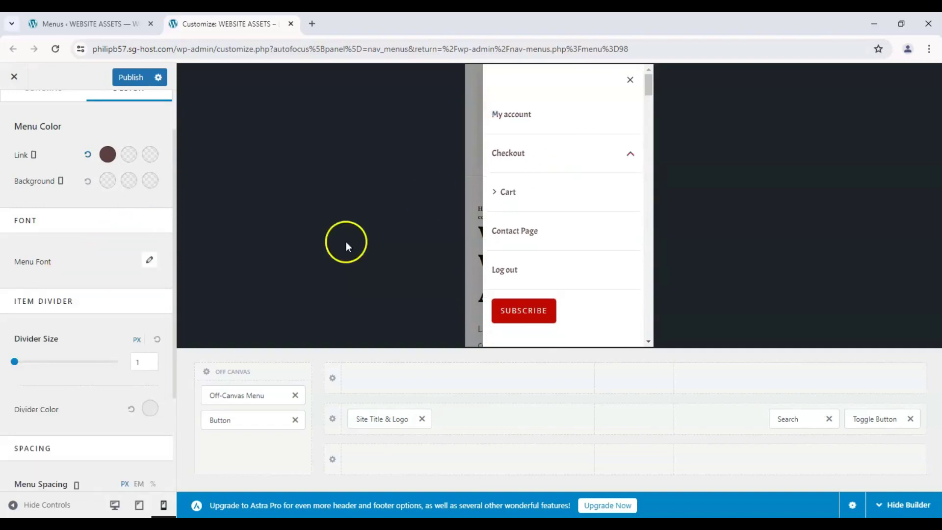
pyautogui.scroll(-2, 503, 201)
pyautogui.scroll(-3, 59, 344)
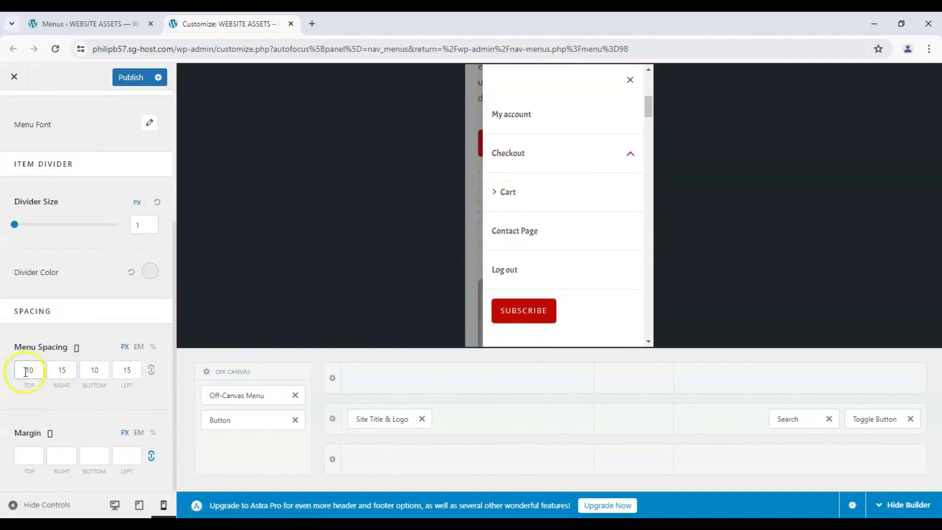
pyautogui.scroll(4, 42, 273)
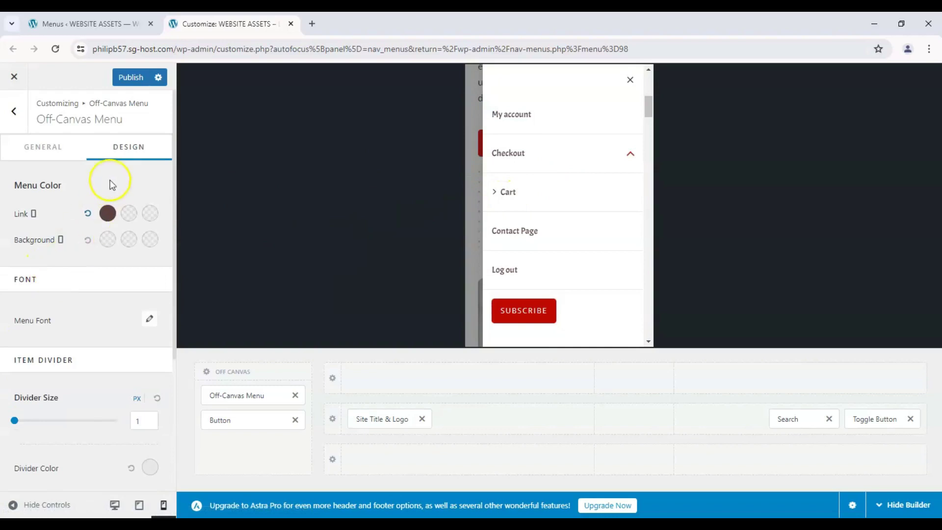
# - Publish the changes, check the off-canvas menu at tablet size, then return to desktop preview
pyautogui.click(122, 79)
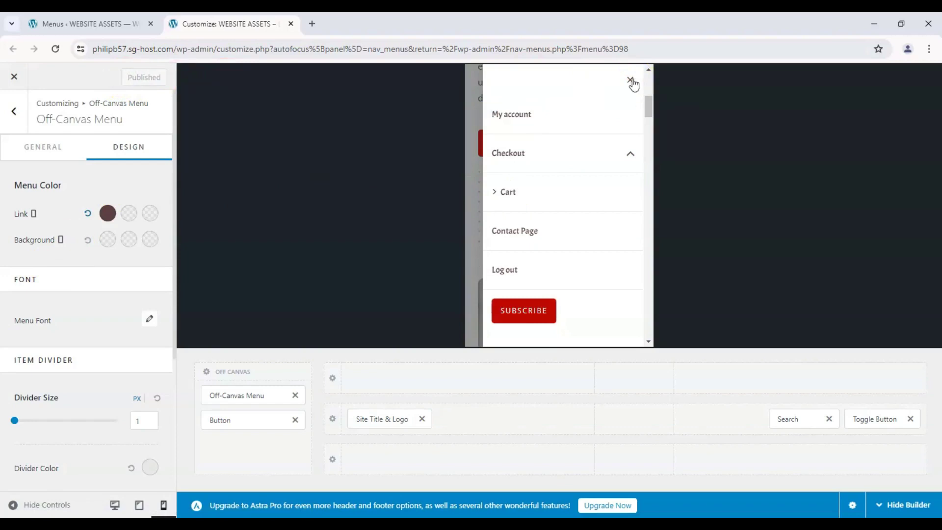
pyautogui.click(633, 80)
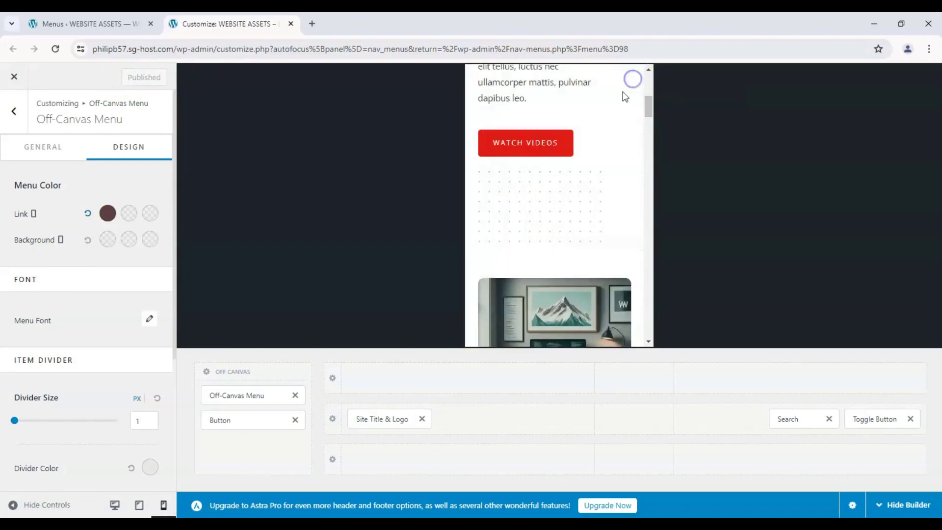
pyautogui.click(141, 506)
pyautogui.click(736, 123)
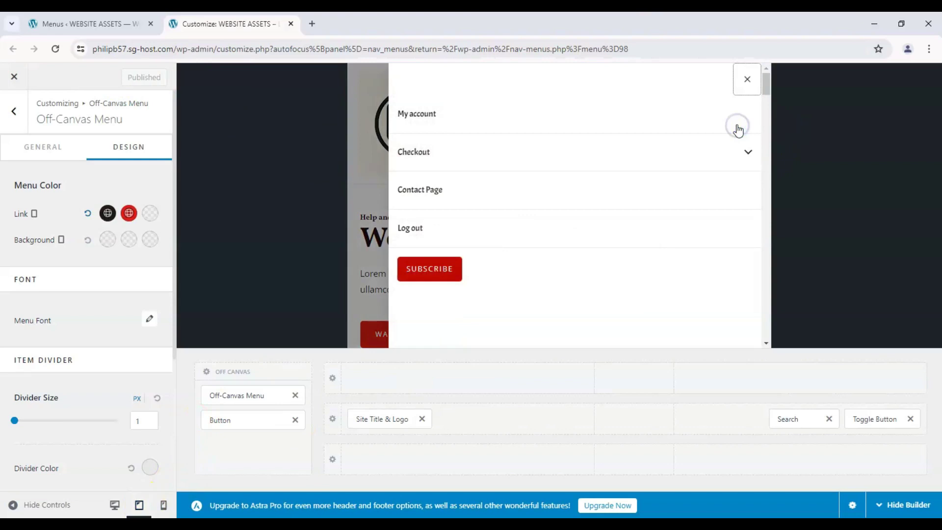
pyautogui.click(748, 81)
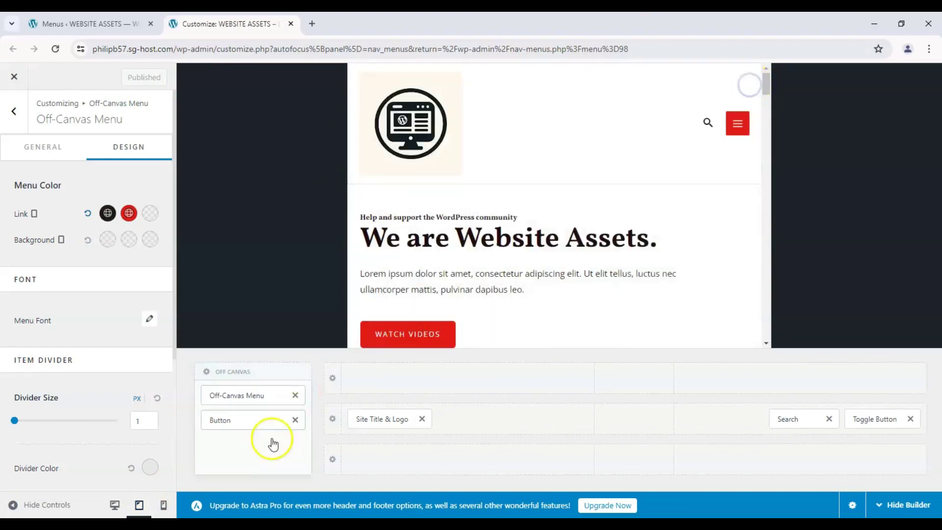
pyautogui.click(115, 506)
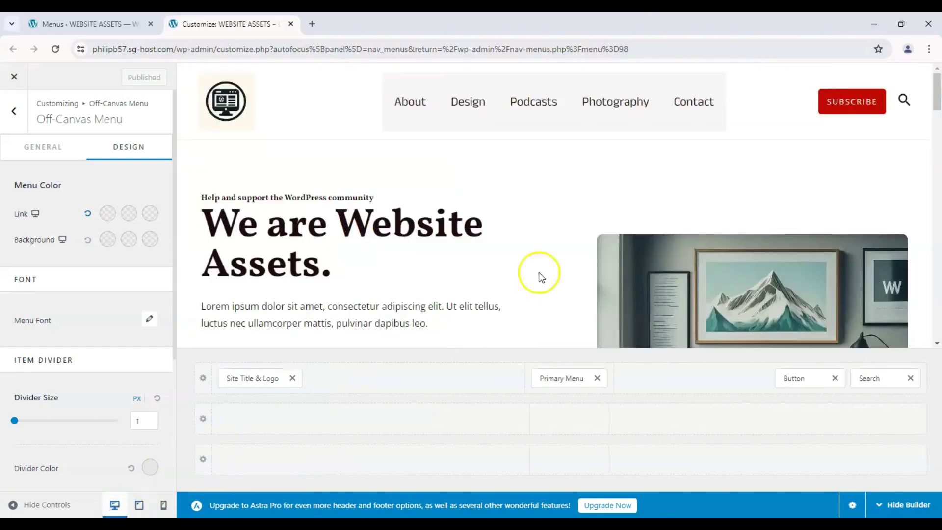